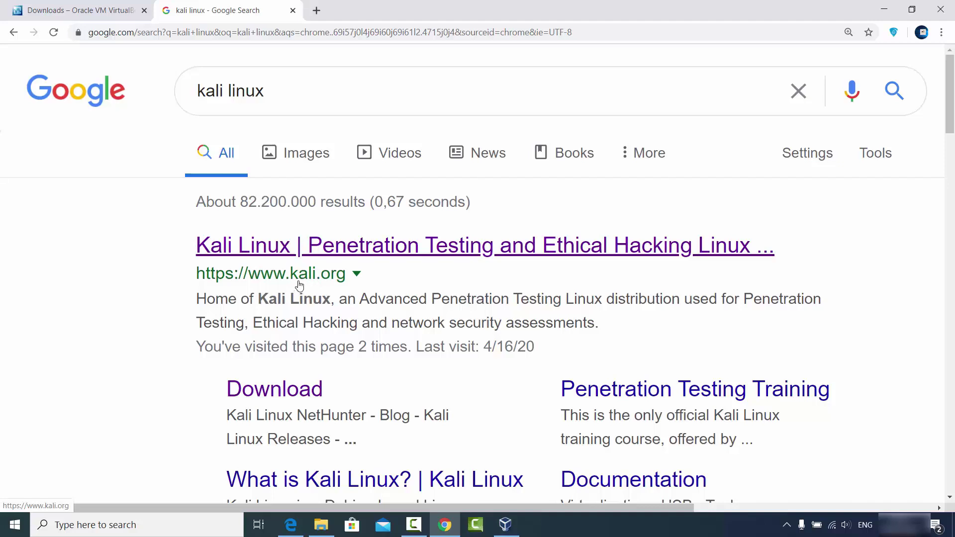
Open the 'Kali Linux | Penetration Testing and Ethical Hacking Linux' result to reach kali.org
{"action": "left_click", "coordinate": [346, 255]}
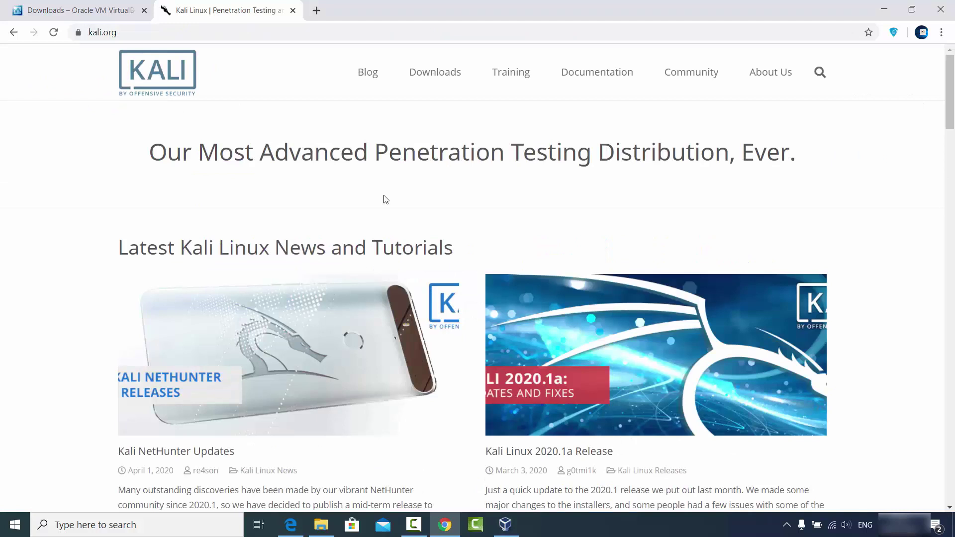
{"action": "mouse_move", "coordinate": [435, 72]}
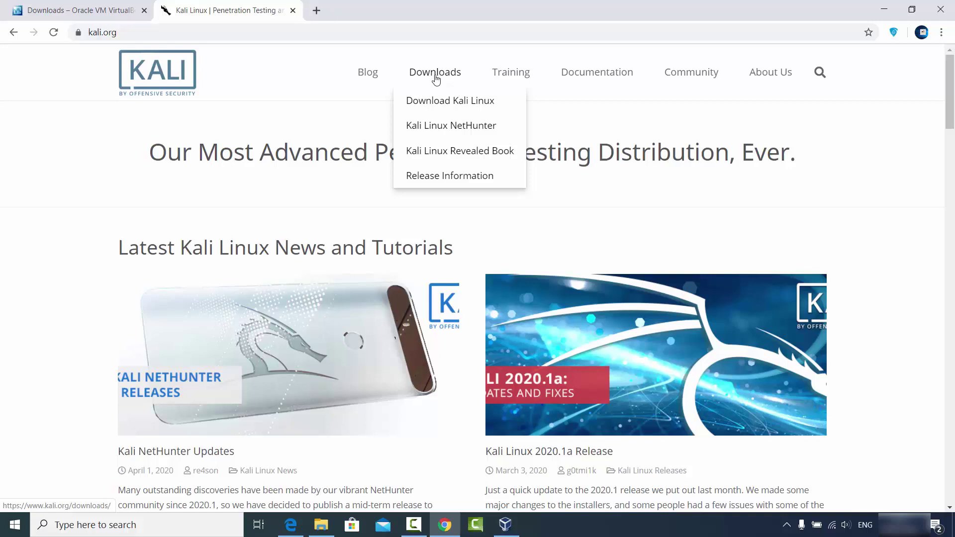
Open 'Download Kali Linux' from the kali.org Downloads menu, showing the 2020.1b images
{"action": "left_click", "coordinate": [442, 105]}
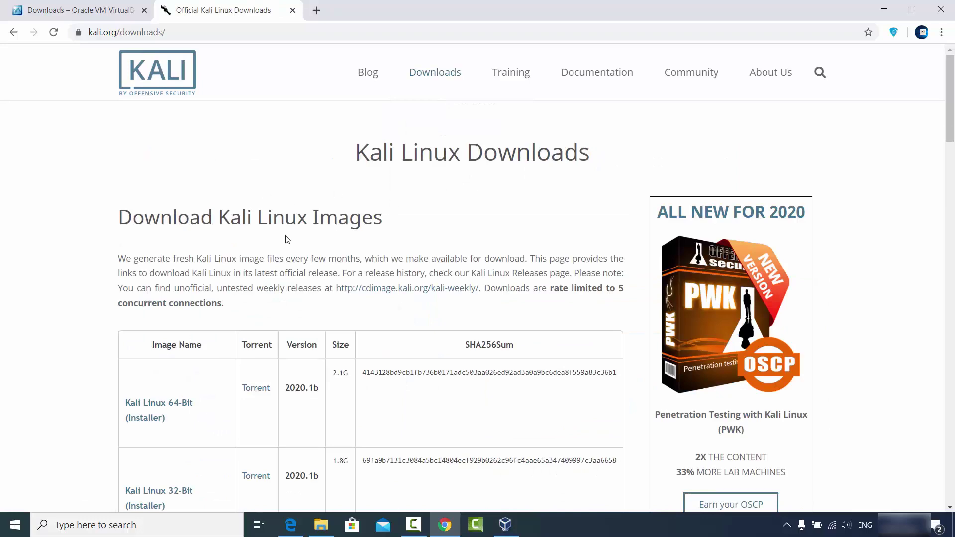
{"action": "scroll", "coordinate": [289, 239], "scroll_direction": "down", "scroll_amount": 3}
{"action": "scroll", "coordinate": [289, 239], "scroll_direction": "down", "scroll_amount": 3}
{"action": "scroll", "coordinate": [288, 238], "scroll_direction": "down", "scroll_amount": 2}
{"action": "scroll", "coordinate": [288, 239], "scroll_direction": "up", "scroll_amount": 5}
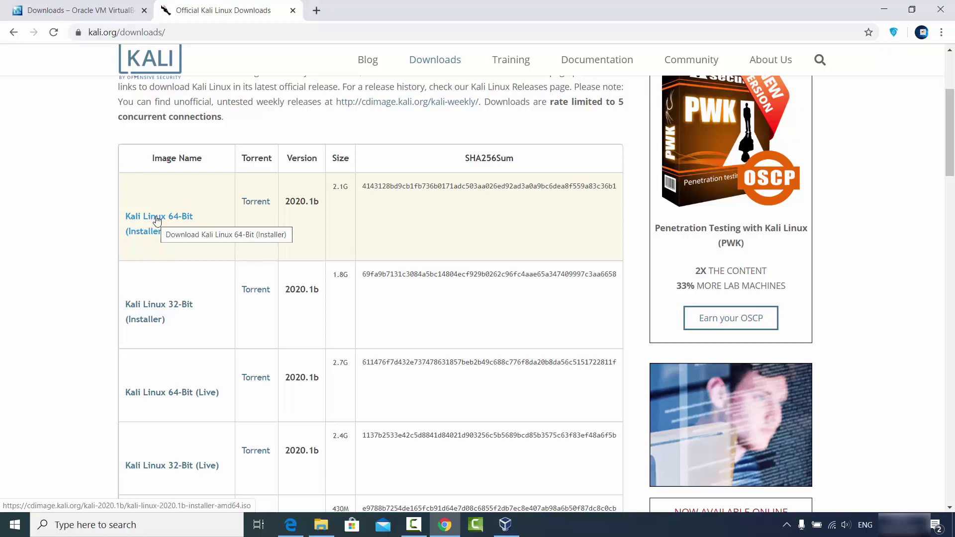
Start and then cancel the Kali 2020.1b 64-Bit ISO download, then minimize Chrome
{"action": "left_click", "coordinate": [156, 220]}
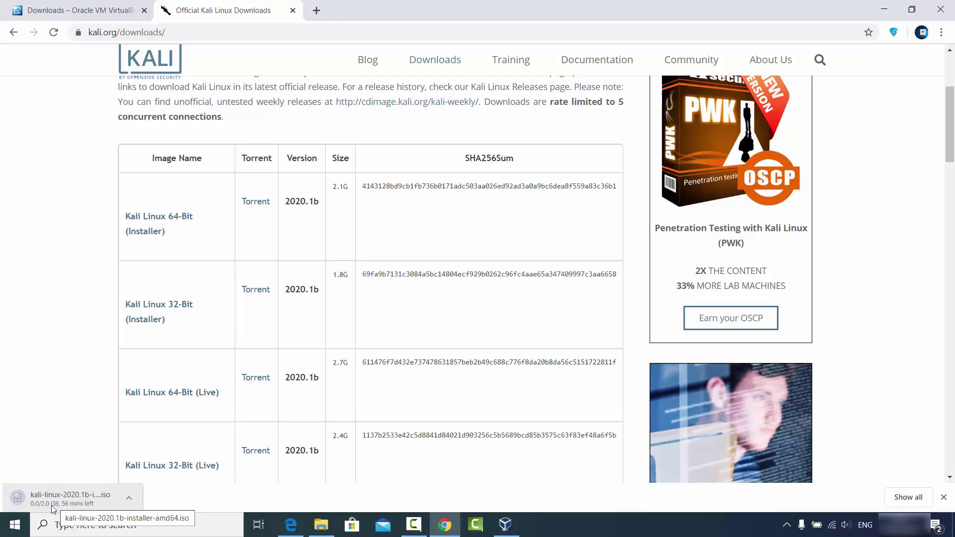
{"action": "left_click", "coordinate": [129, 498]}
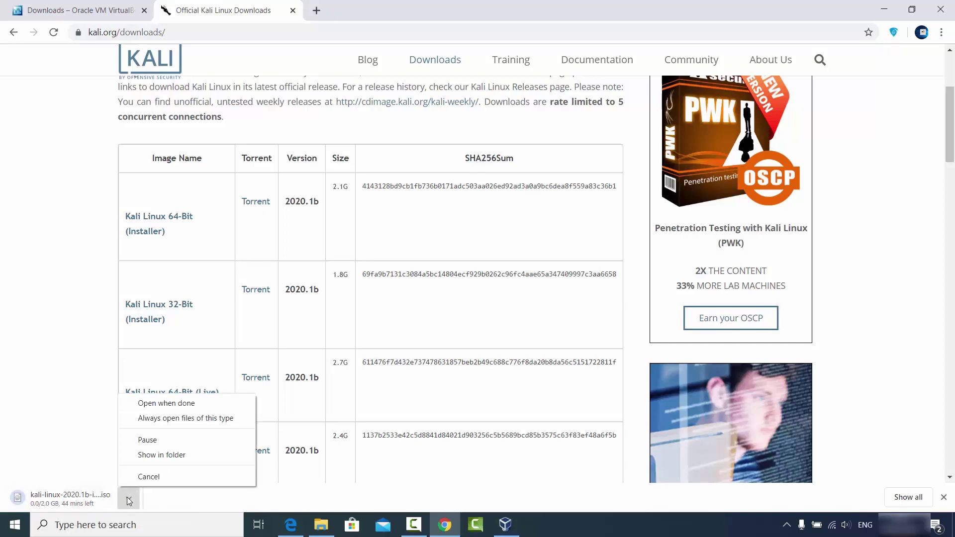
{"action": "left_click", "coordinate": [150, 468]}
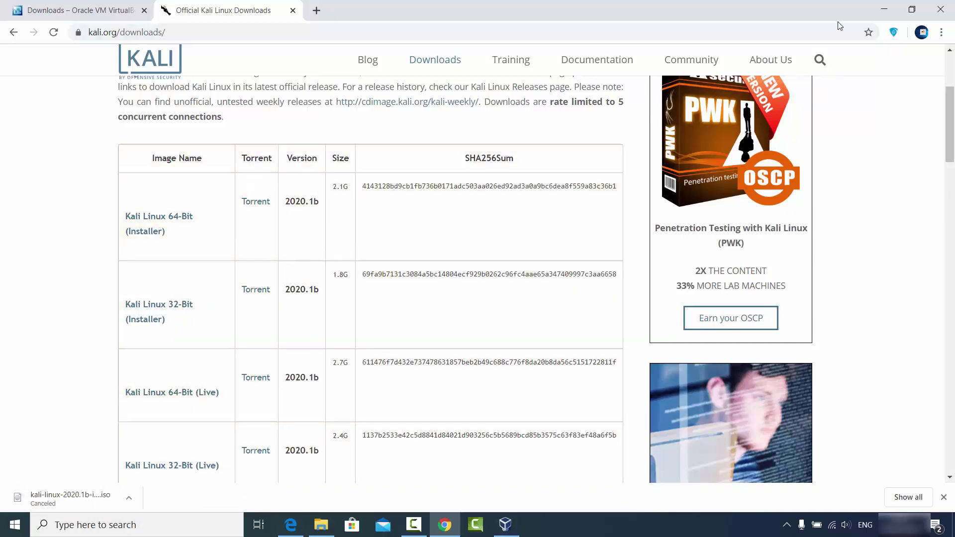
{"action": "left_click", "coordinate": [884, 9]}
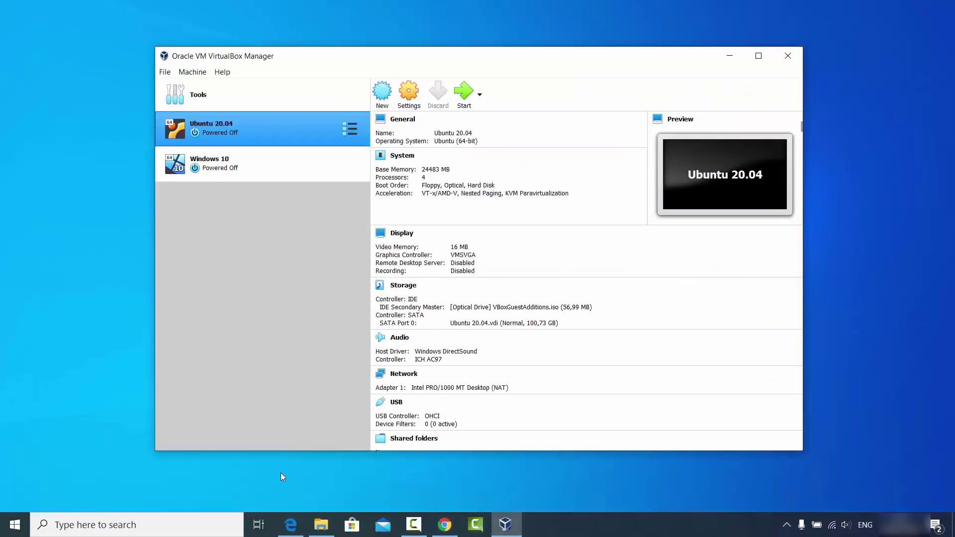
Show the D:\Videos\kali folder and select kali-linux-2020.1b-installer-amd64.iso
{"action": "left_click", "coordinate": [321, 524]}
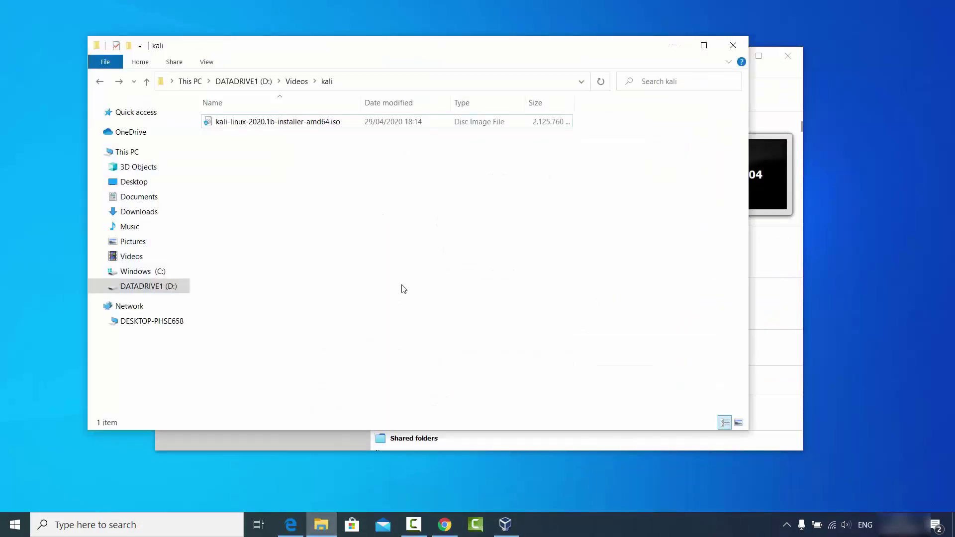
{"action": "left_click", "coordinate": [220, 127]}
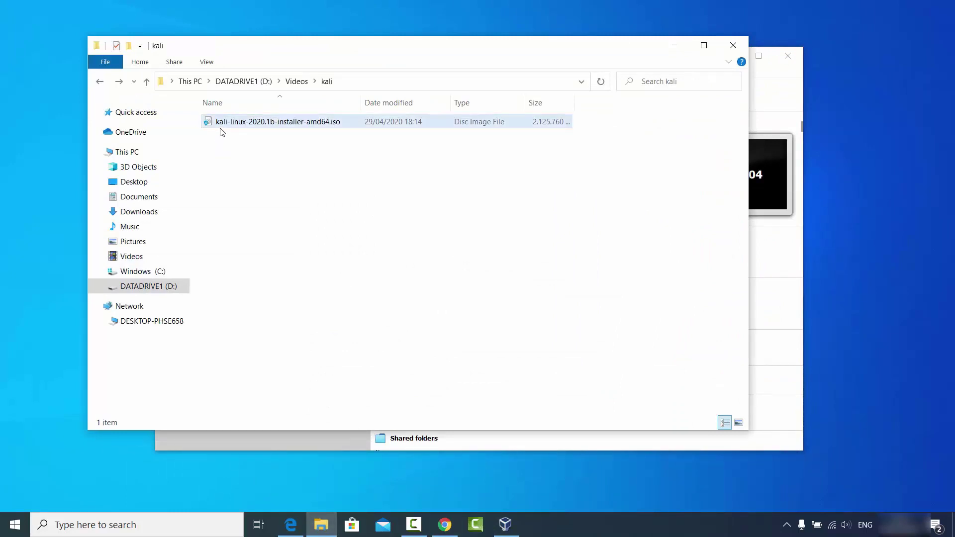